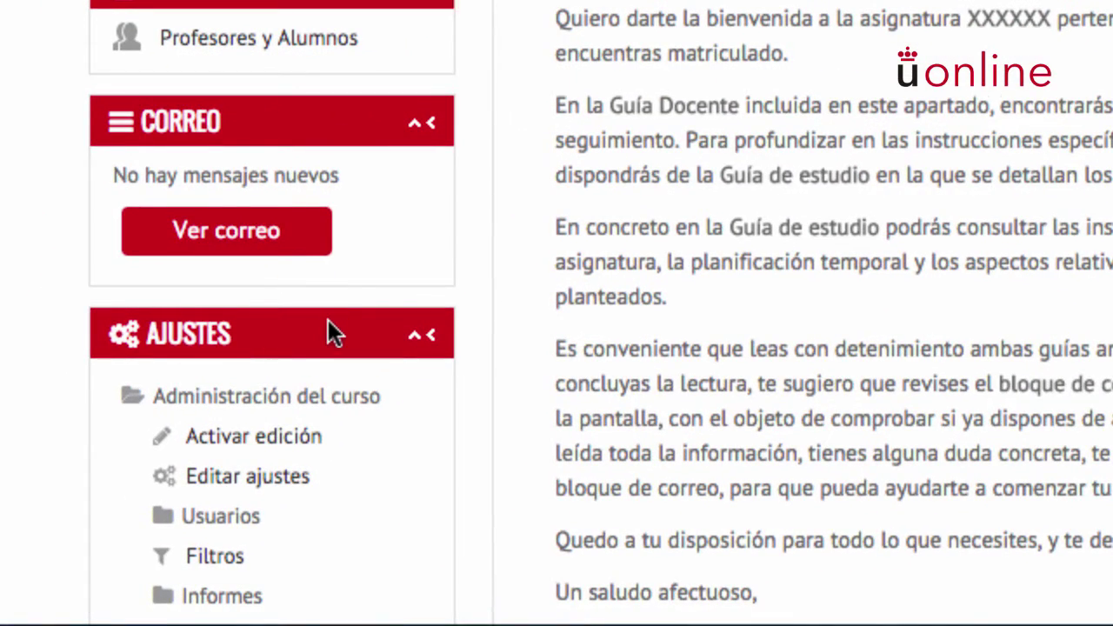
# Open the course's question bank (Banco de preguntas) at its Preguntas page and show the category "tema 1"
pyautogui.scroll(-5, 328, 320)
pyautogui.scroll(-1, 329, 322)
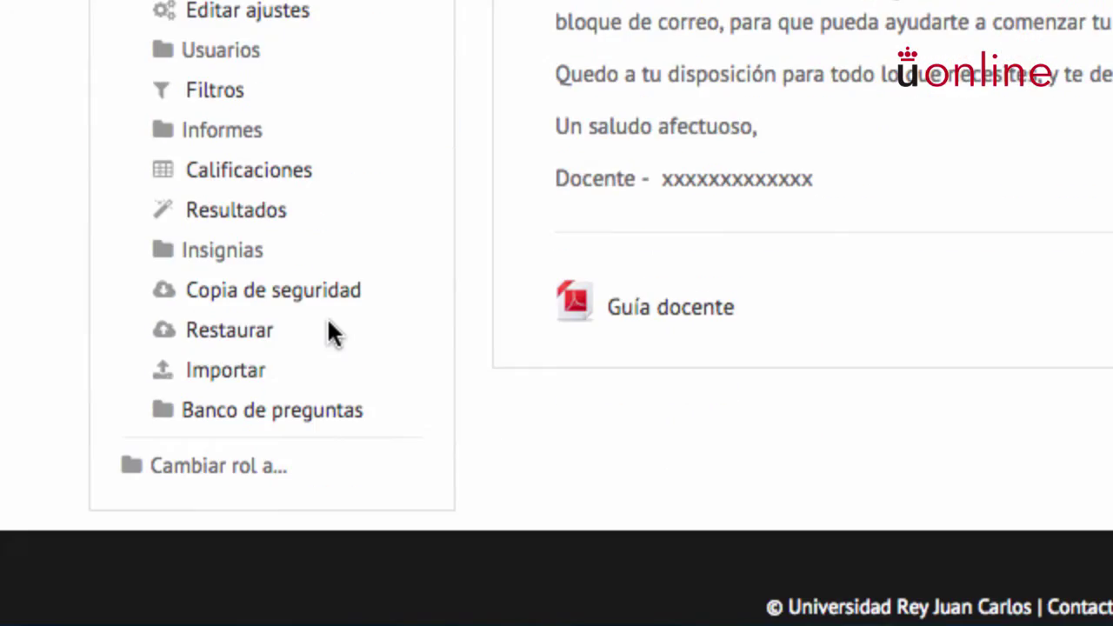
pyautogui.click(298, 416)
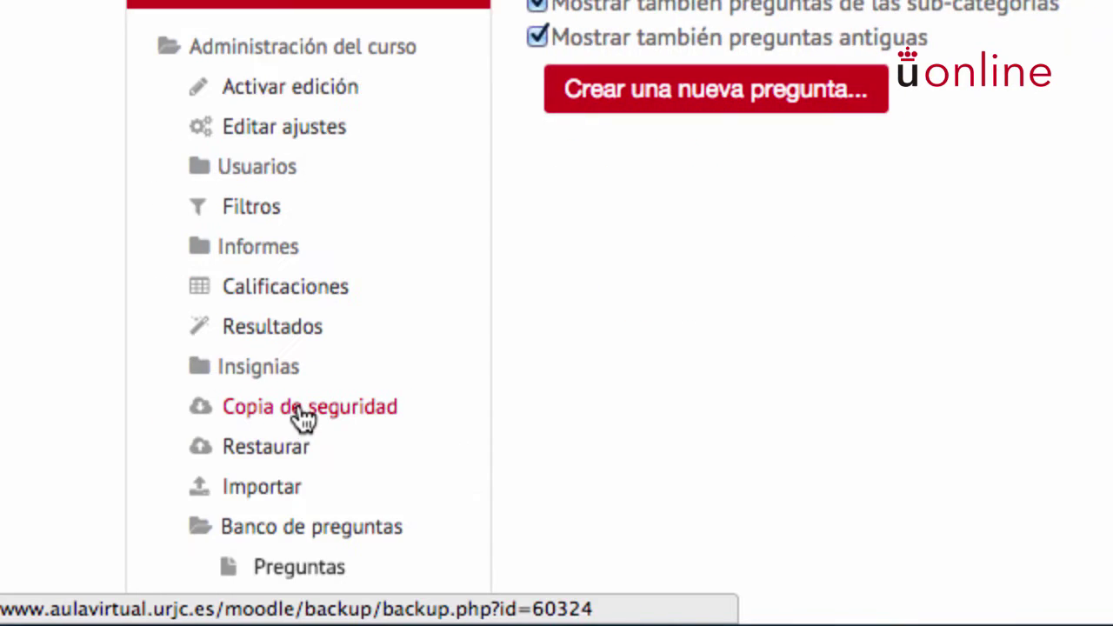
pyautogui.scroll(-1, 302, 418)
pyautogui.scroll(-2, 299, 414)
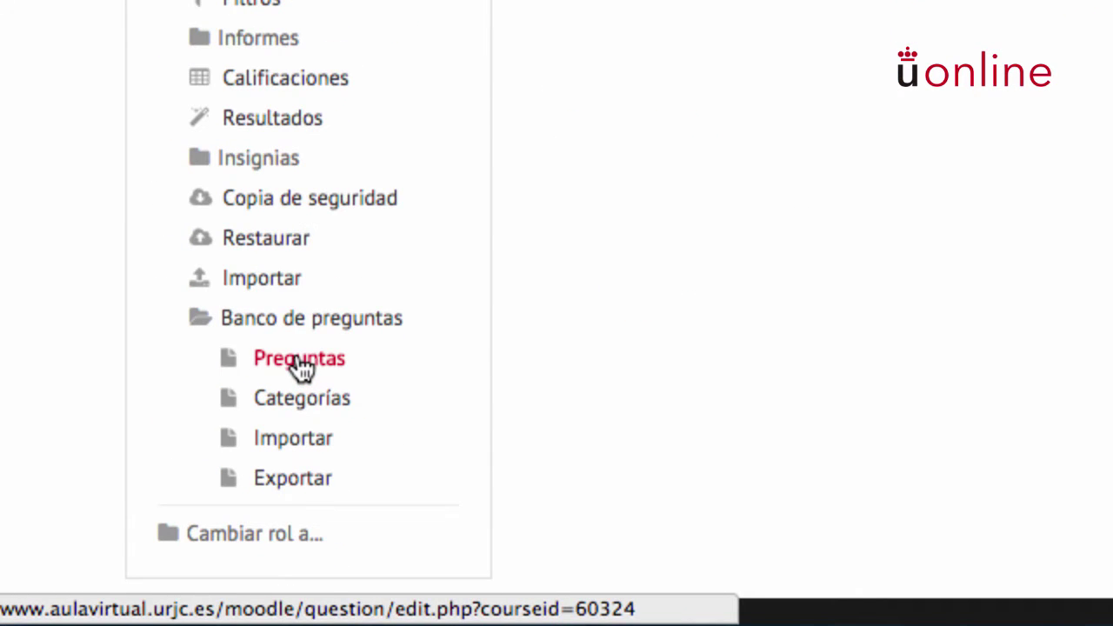
pyautogui.click(300, 364)
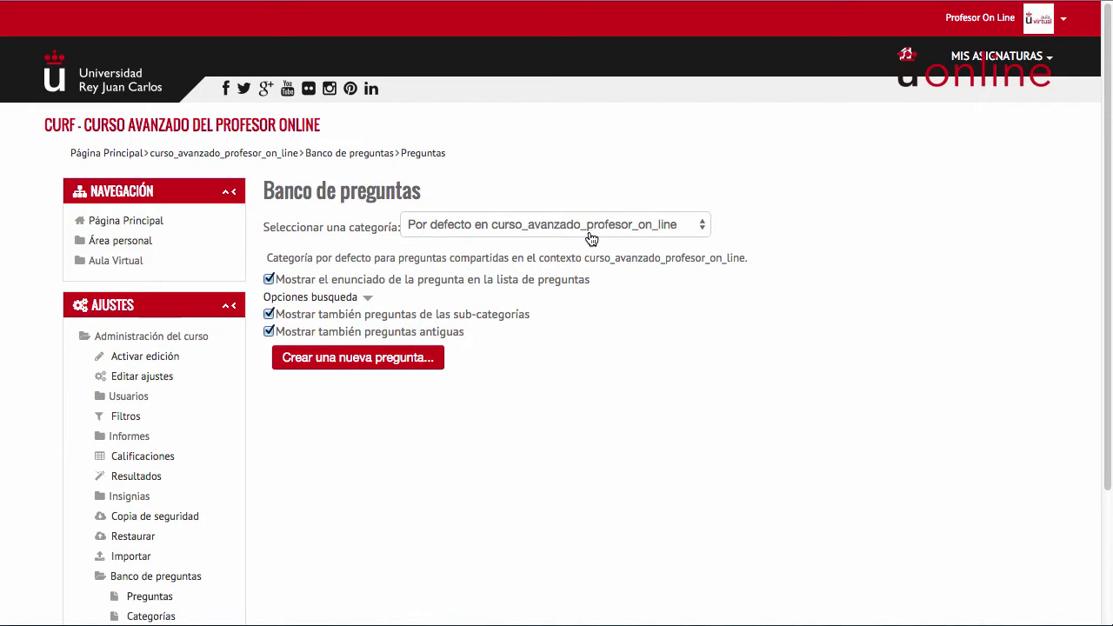
pyautogui.click(590, 239)
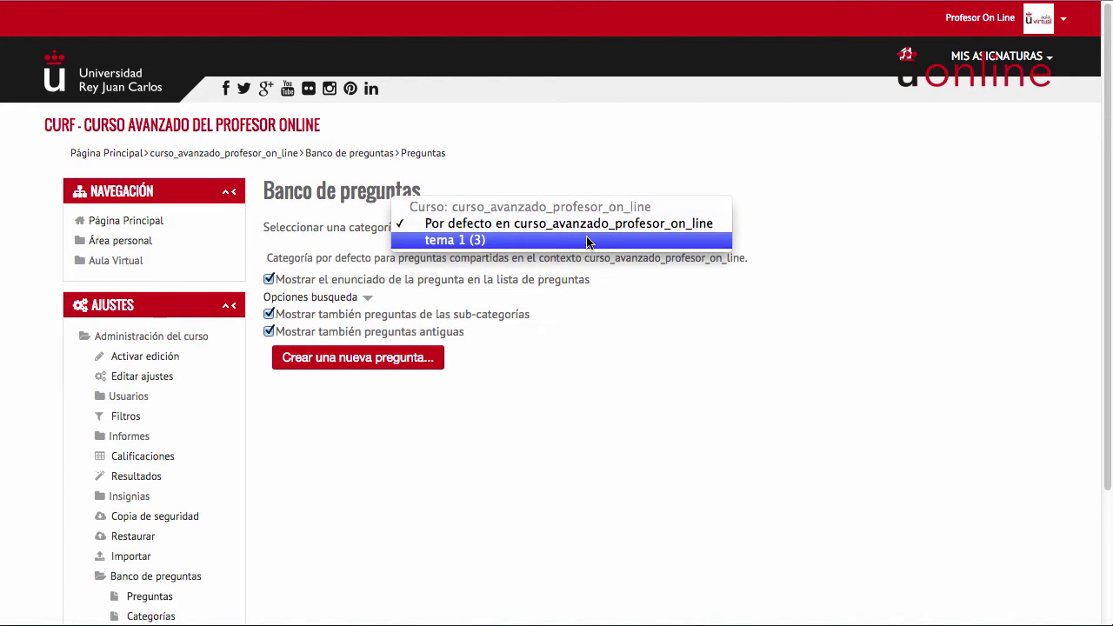
pyautogui.click(588, 241)
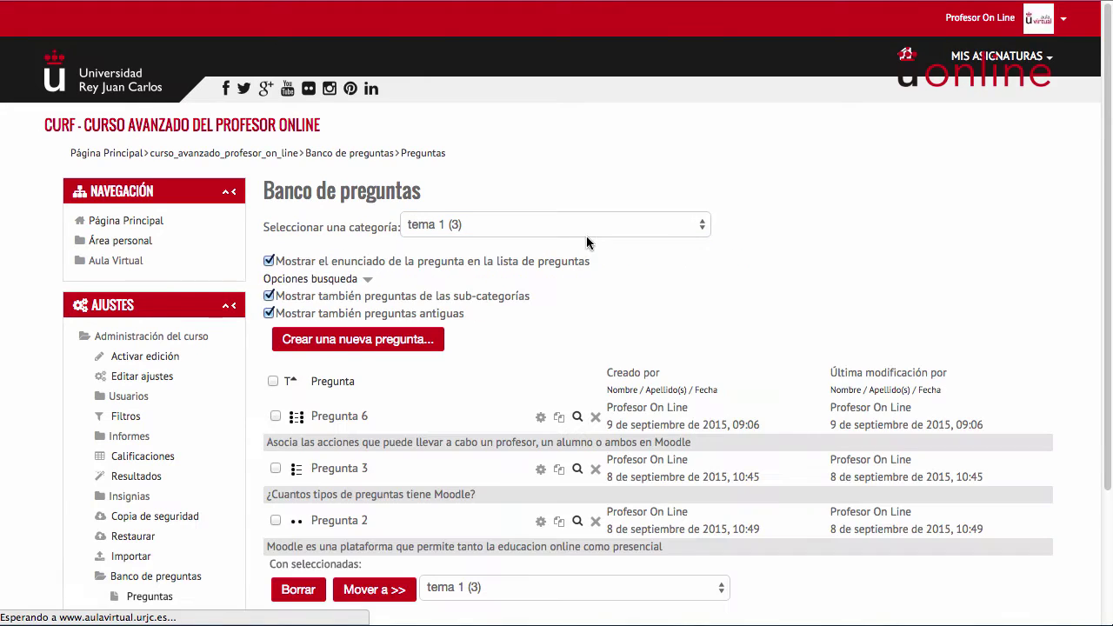
# Start creating a new question of the type "Respuesta corta" in the question bank
pyautogui.click(368, 340)
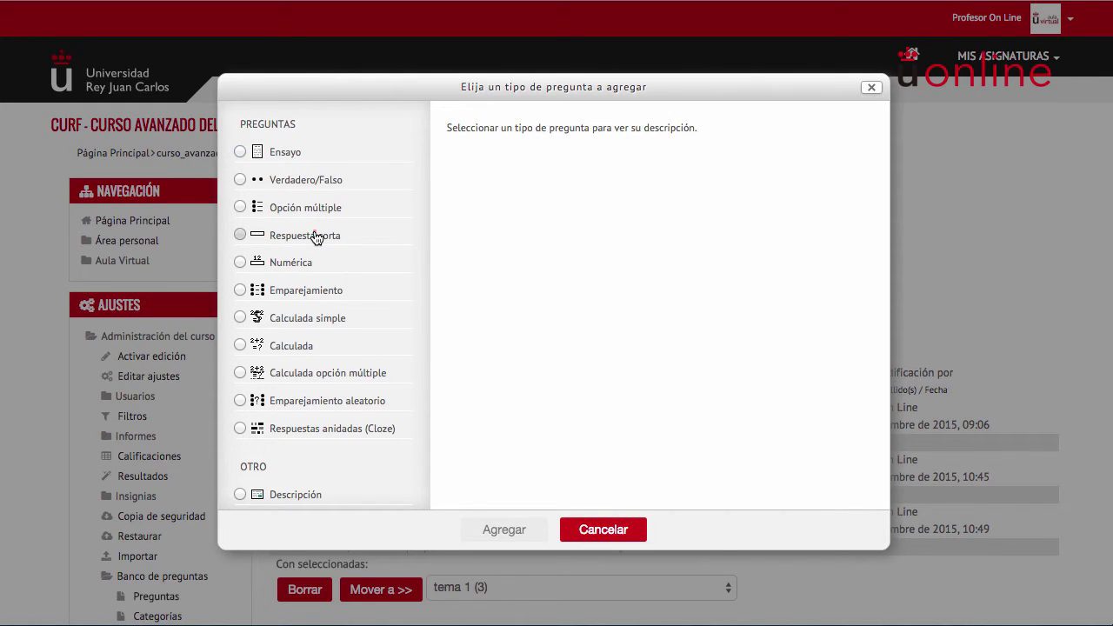
pyautogui.click(316, 237)
pyautogui.click(511, 532)
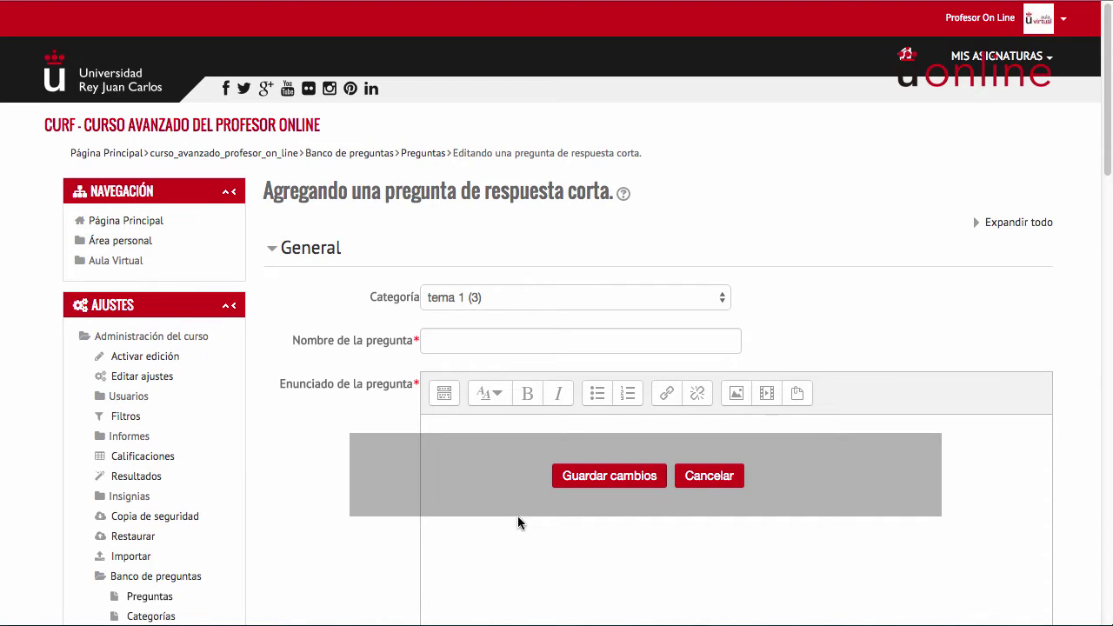
# Keep the question in category "tema 1" and name it "Pregunta 1"
pyautogui.click(687, 299)
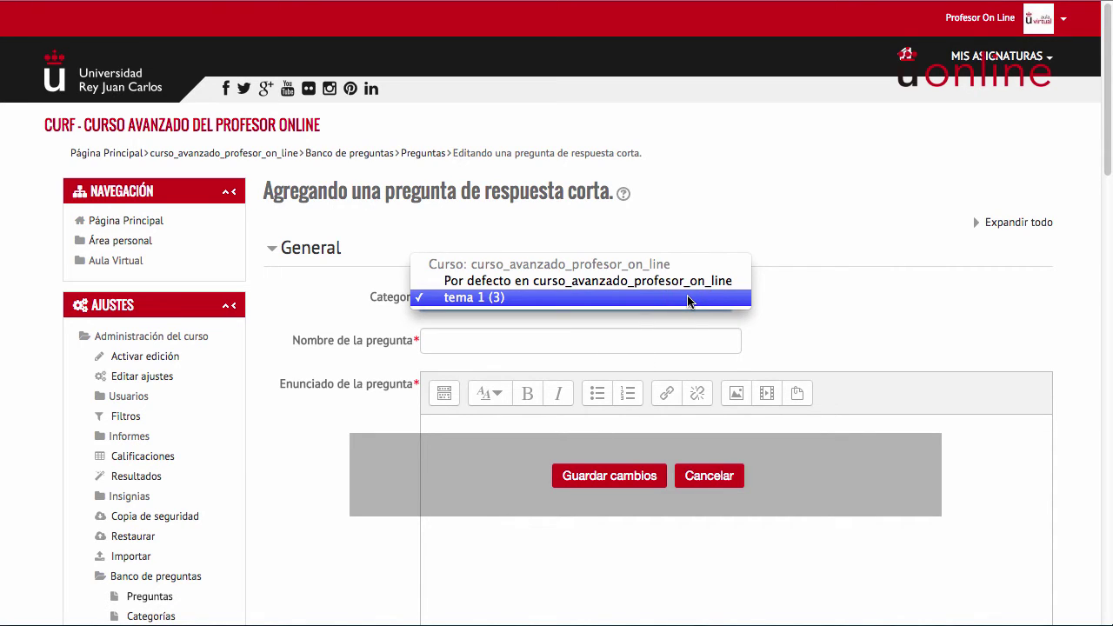
pyautogui.click(687, 299)
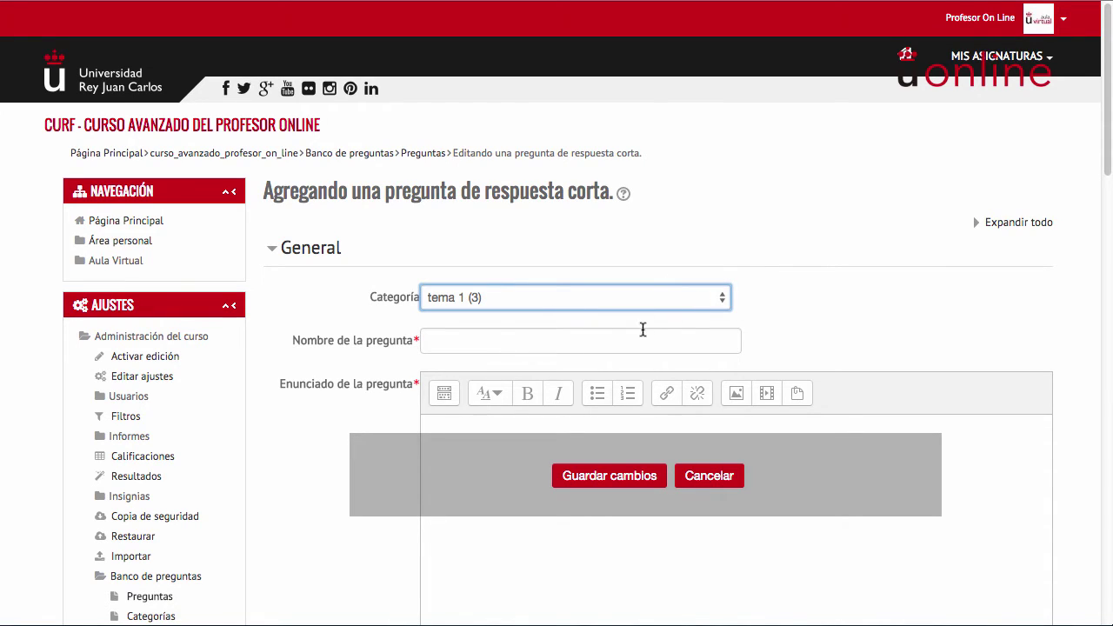
pyautogui.click(617, 345)
pyautogui.write('Pregunta 1')
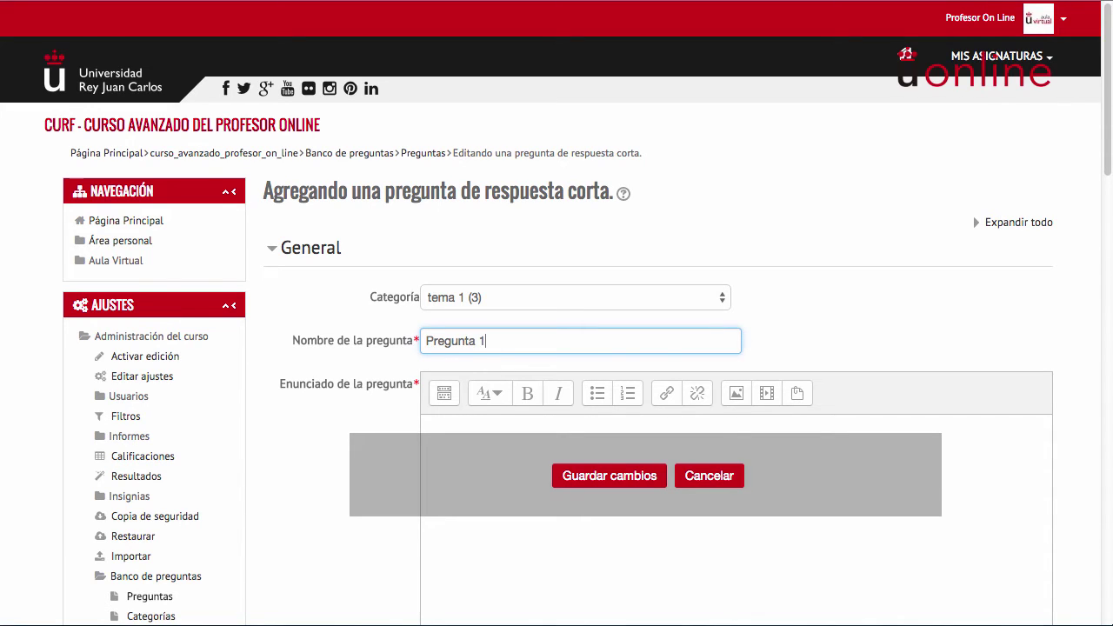
# Enter the question text "¿Que opción o botón debo utilizar para hacer cambios en mi asignatura?"
pyautogui.scroll(-2, 614, 342)
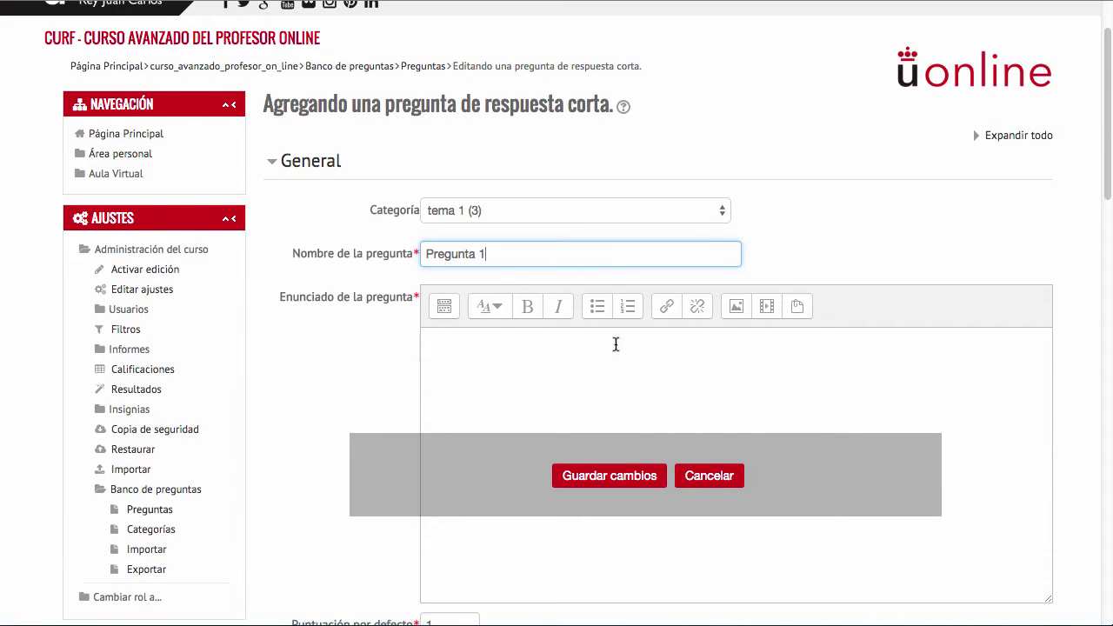
pyautogui.click(453, 362)
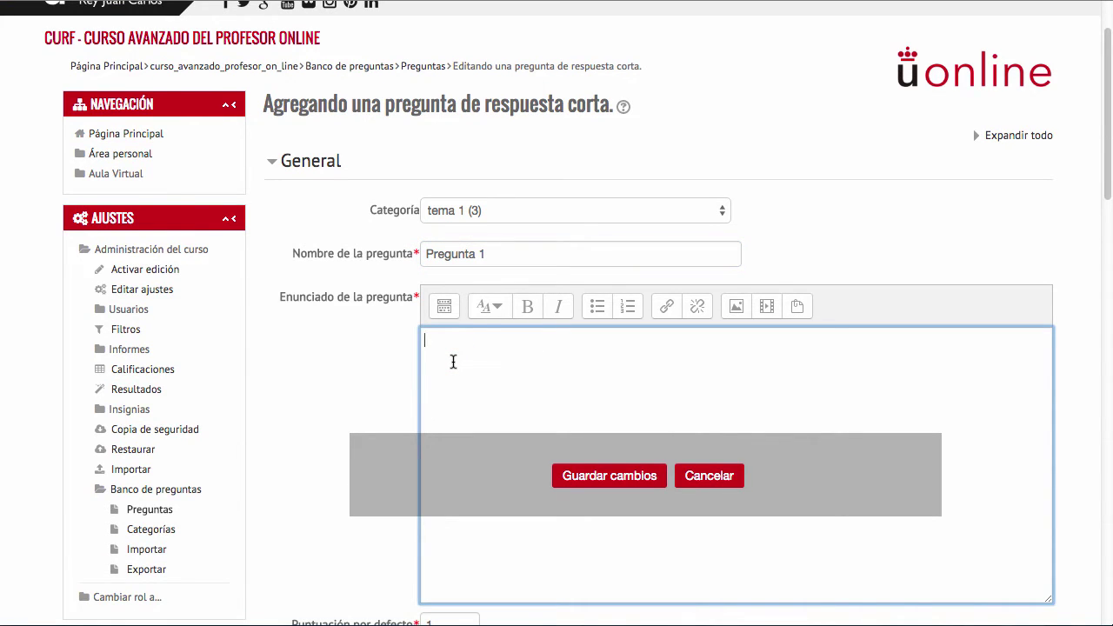
pyautogui.write('¿')
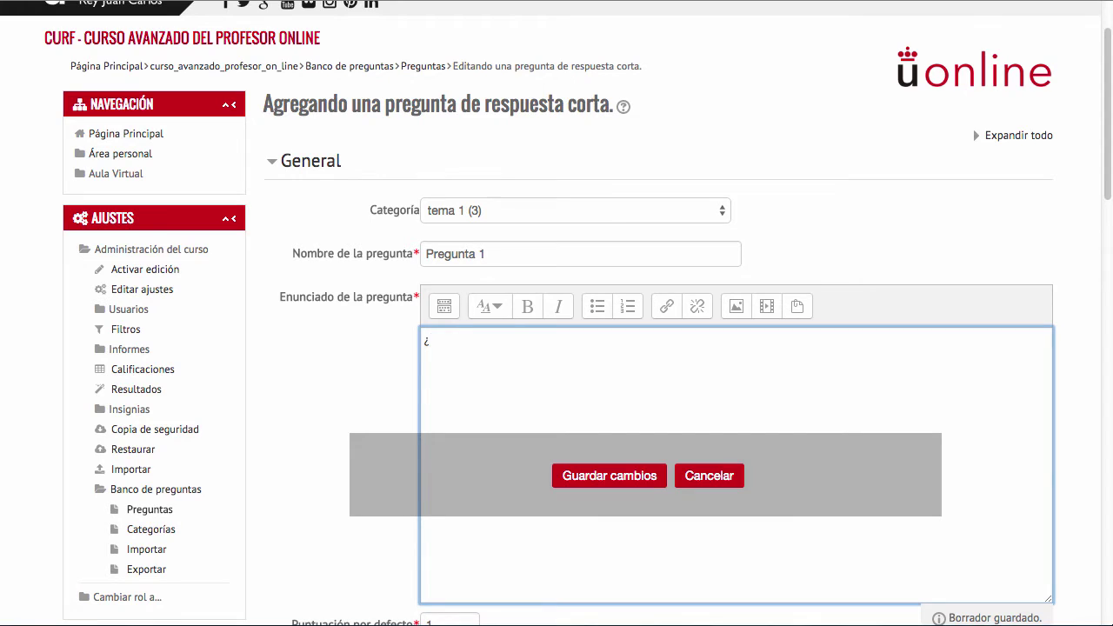
pyautogui.write('Que opción o botón de')
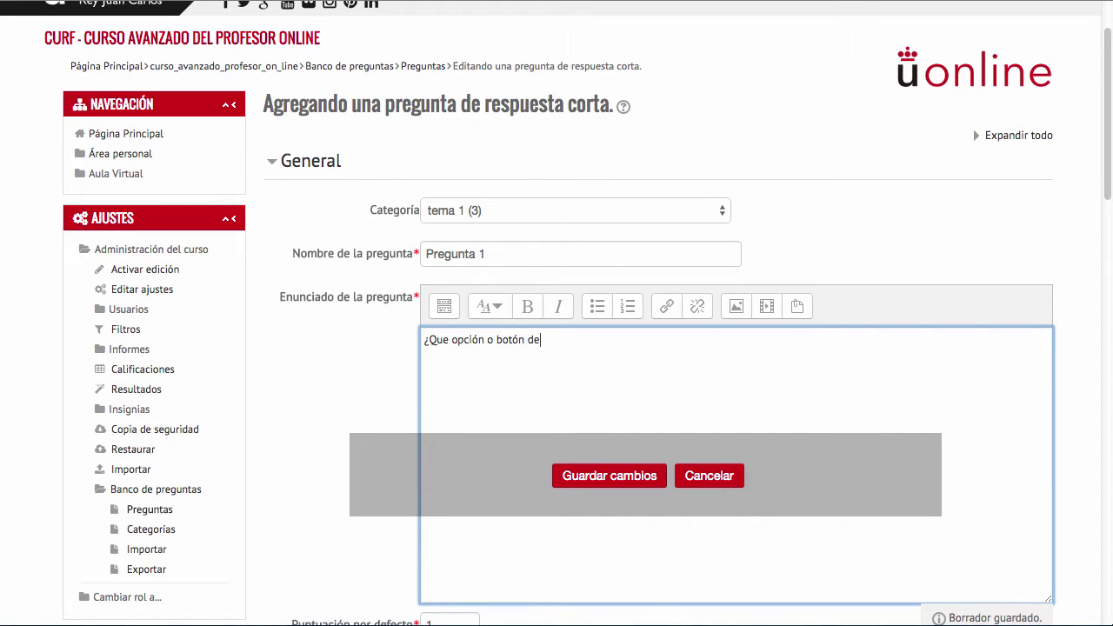
pyautogui.write('bo utilizar para hacer cambios en m')
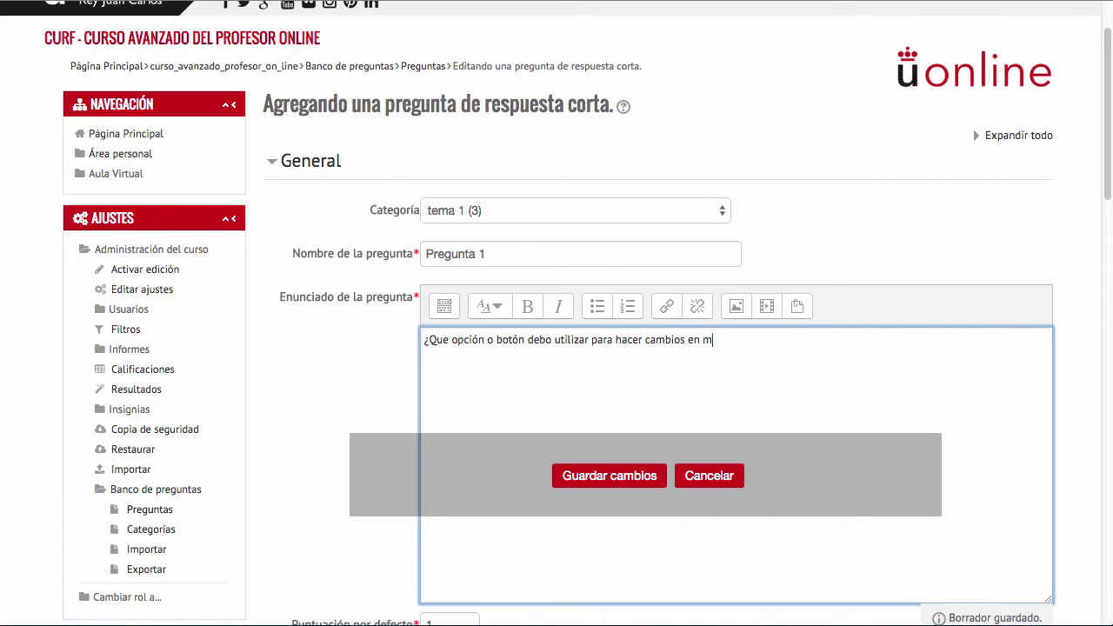
pyautogui.write('i asignatura?')
# Review the default score and general feedback fields, and keep case handling at "Igual mayúsculas que minúsculas"
pyautogui.scroll(-5, 454, 315)
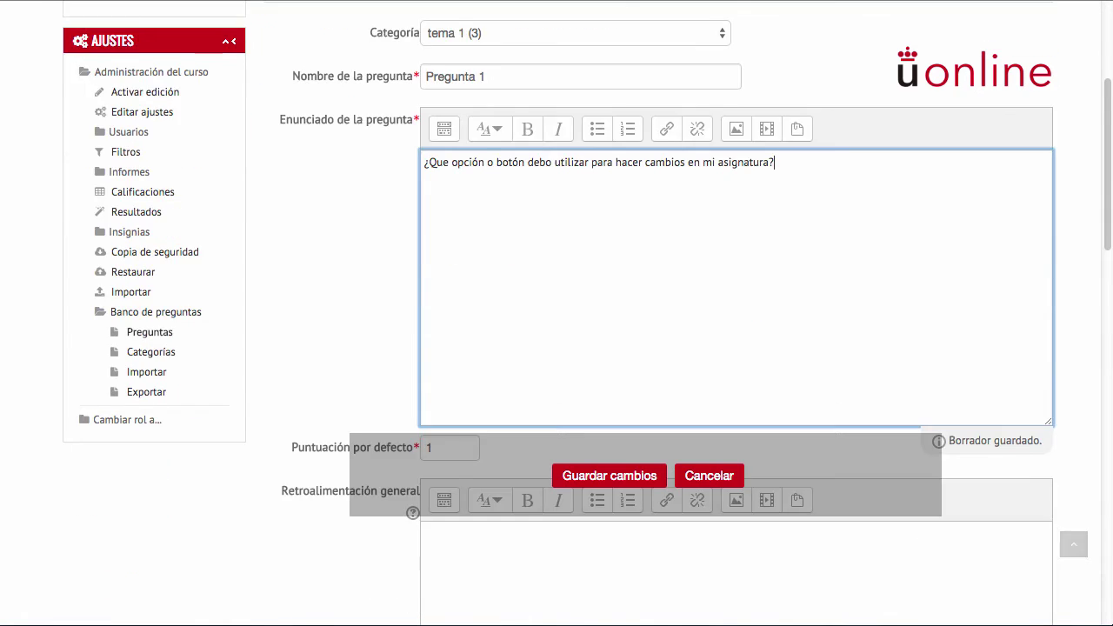
pyautogui.click(454, 314)
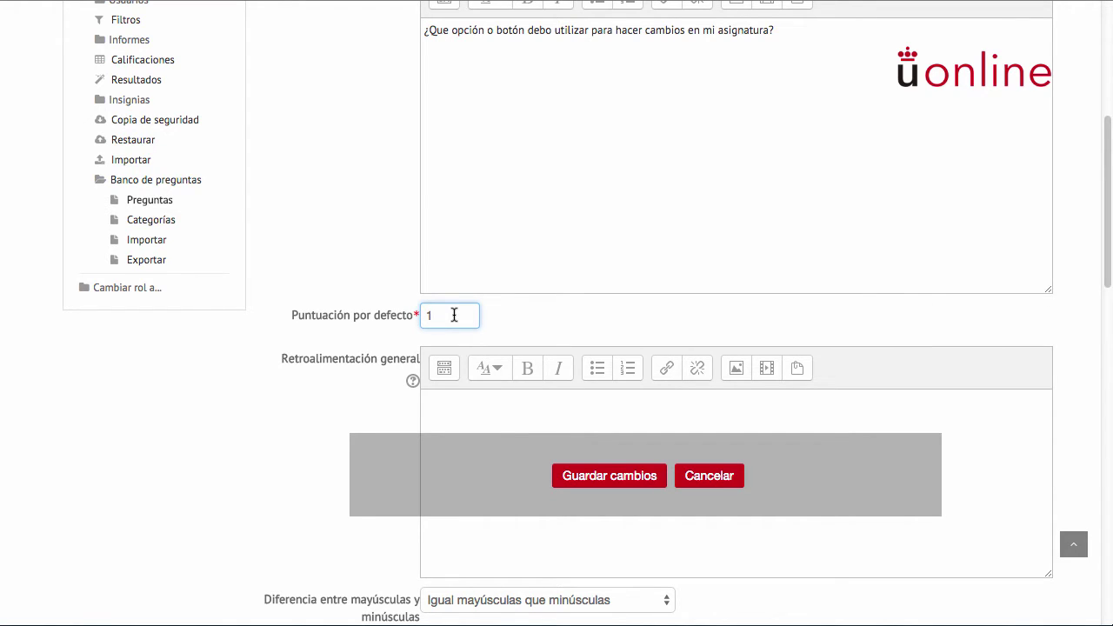
pyautogui.scroll(-4, 454, 315)
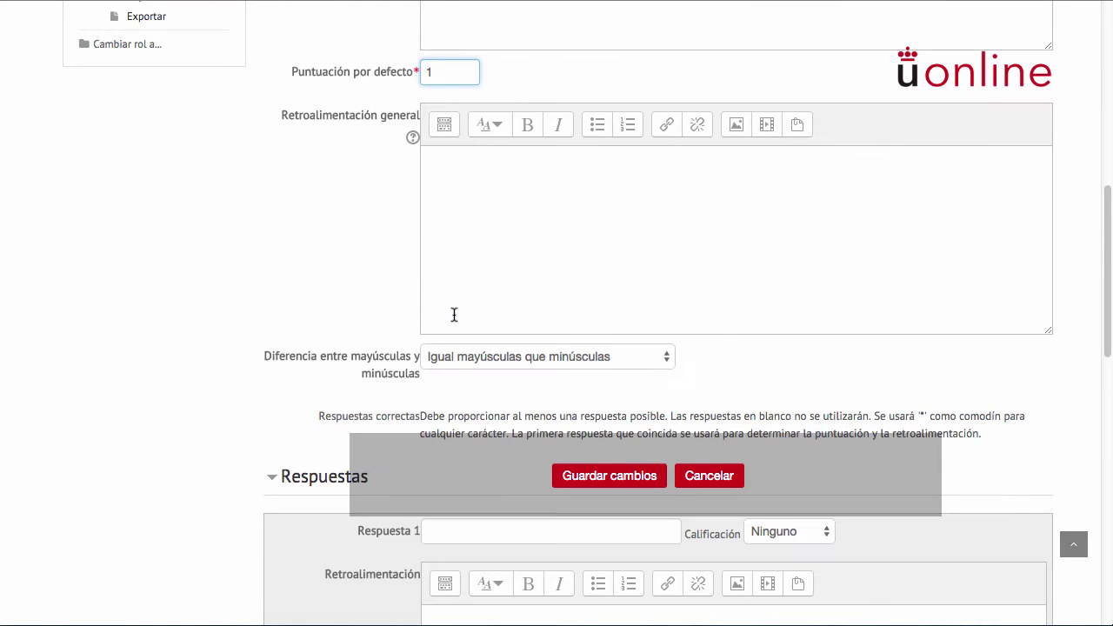
pyautogui.click(464, 231)
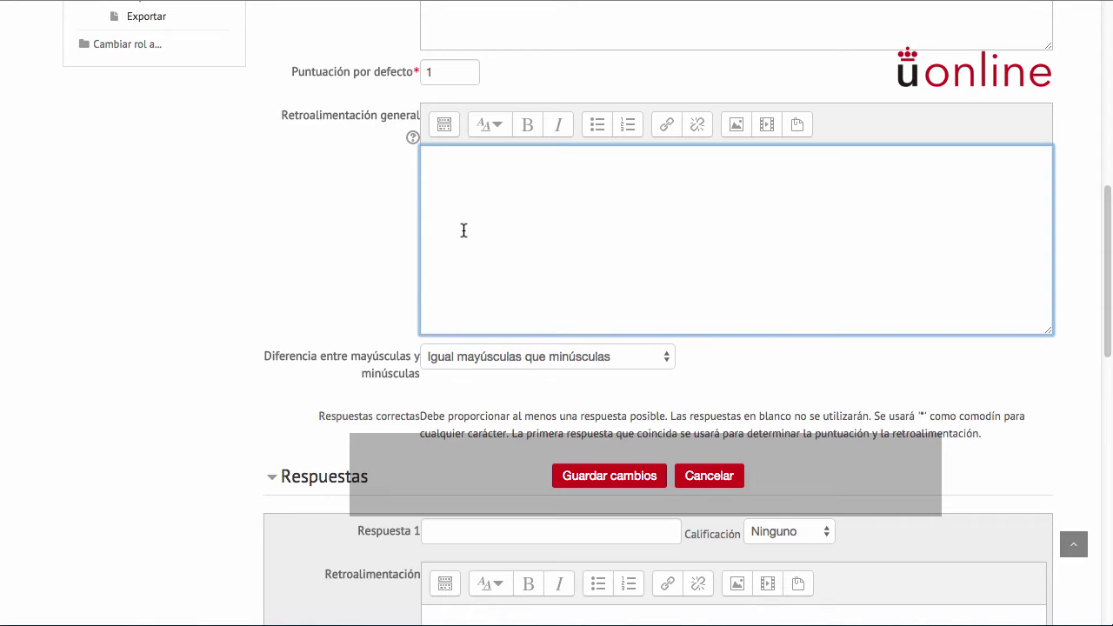
pyautogui.scroll(-4, 463, 230)
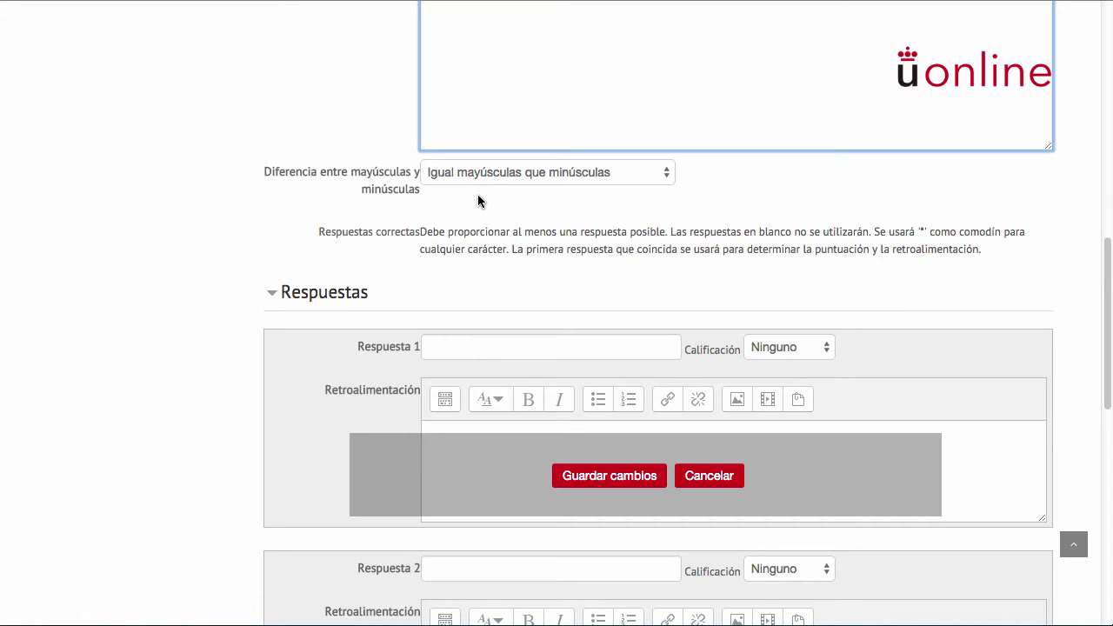
pyautogui.click(479, 172)
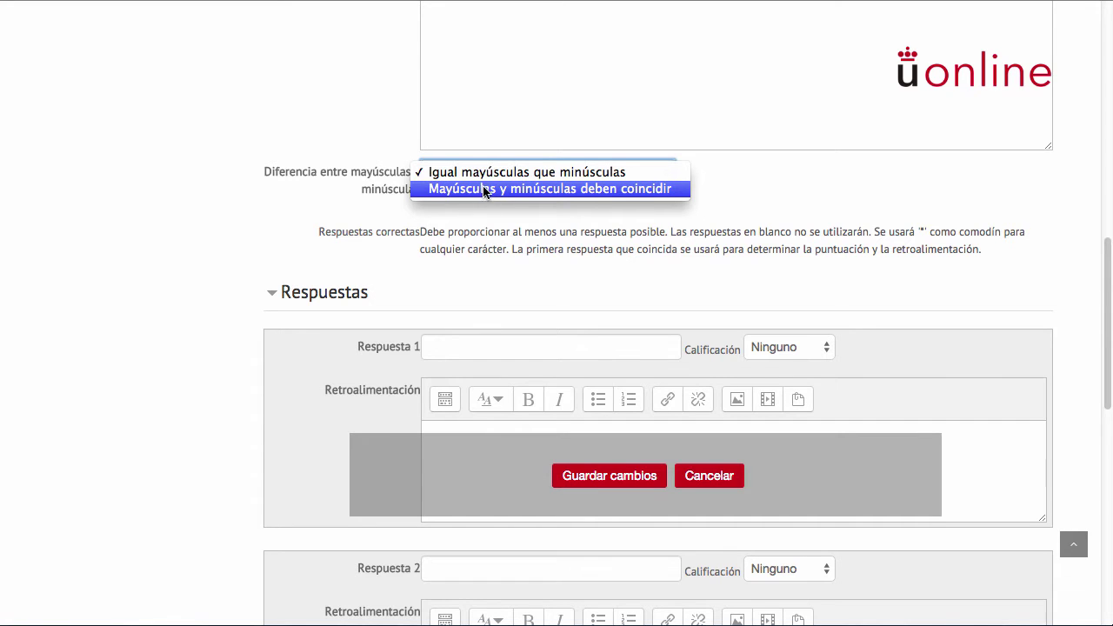
pyautogui.click(484, 174)
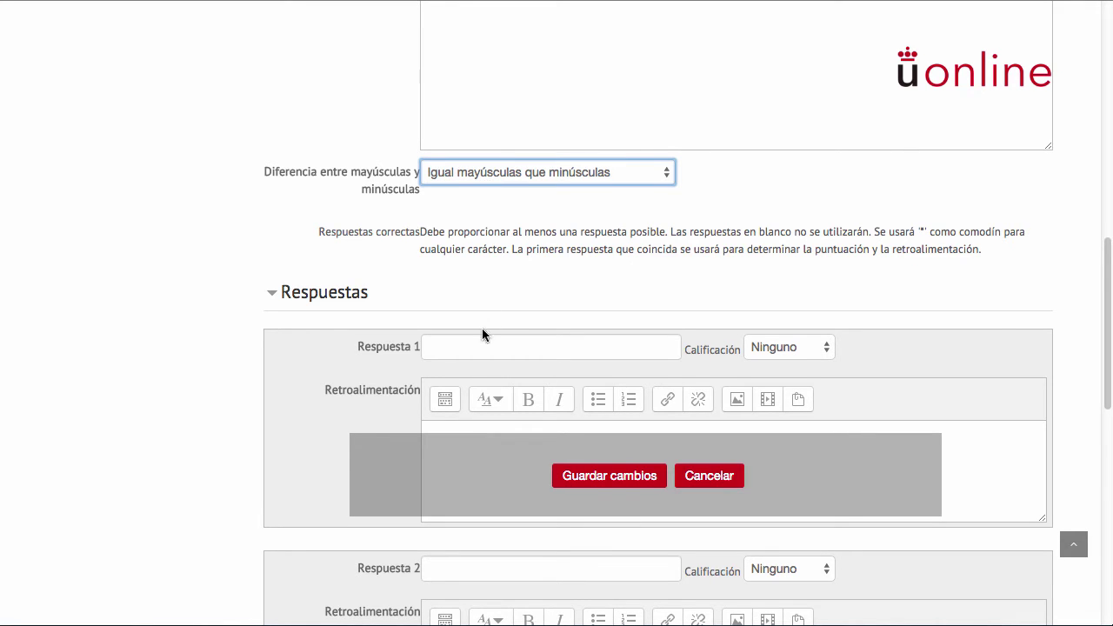
# Fill in Respuesta 1 with "Activar edición" graded at 100%, leaving its feedback blank
pyautogui.scroll(-3, 482, 343)
pyautogui.click(466, 193)
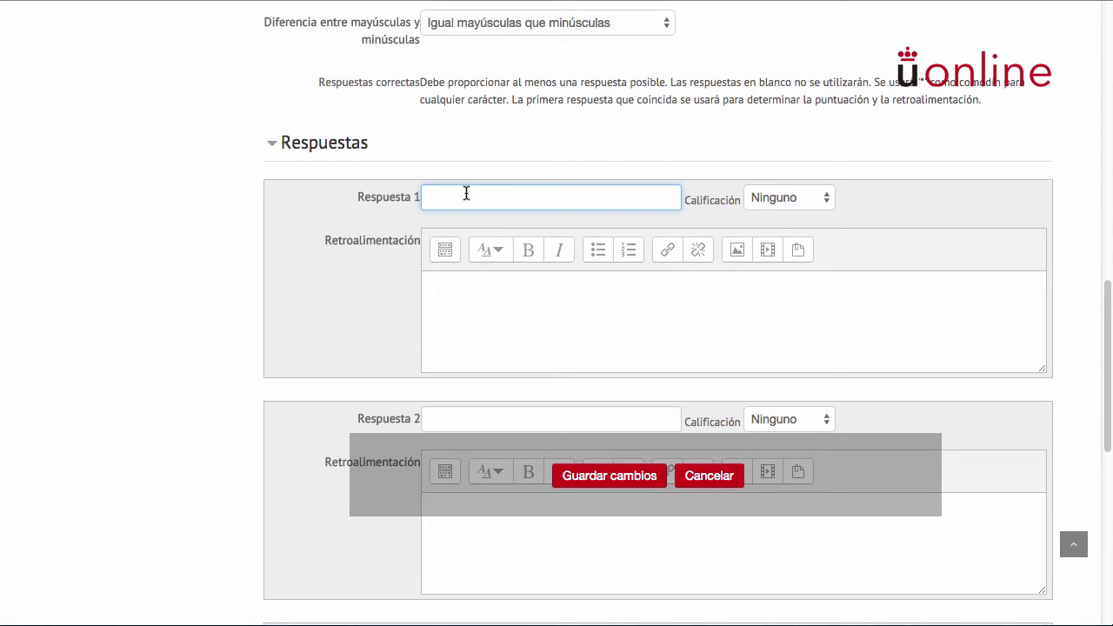
pyautogui.write('Activar edición')
pyautogui.click(789, 199)
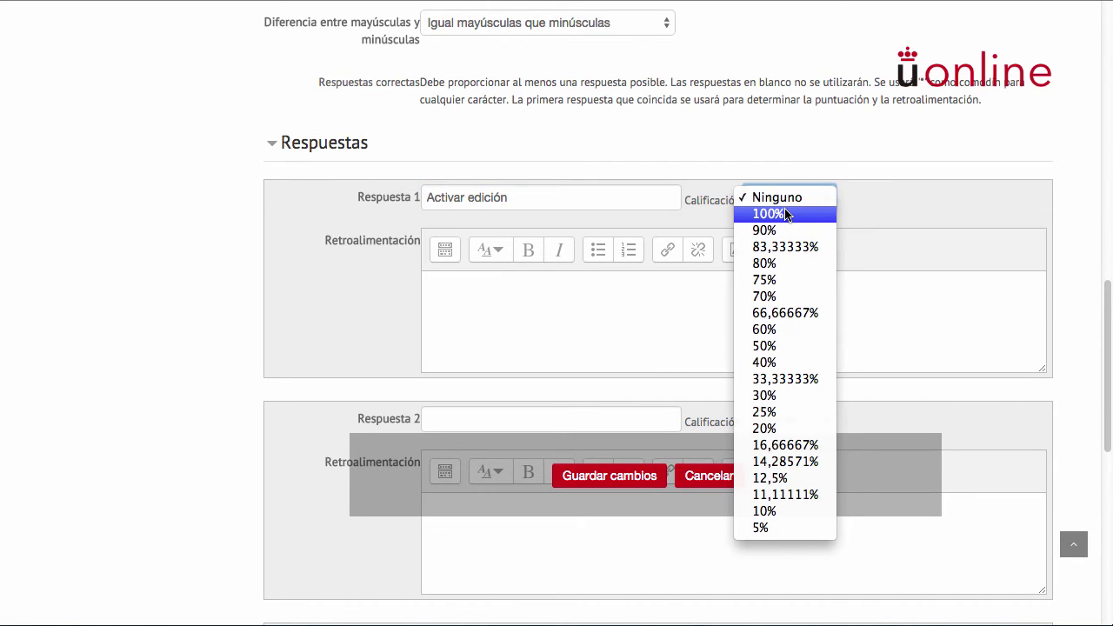
pyautogui.click(785, 214)
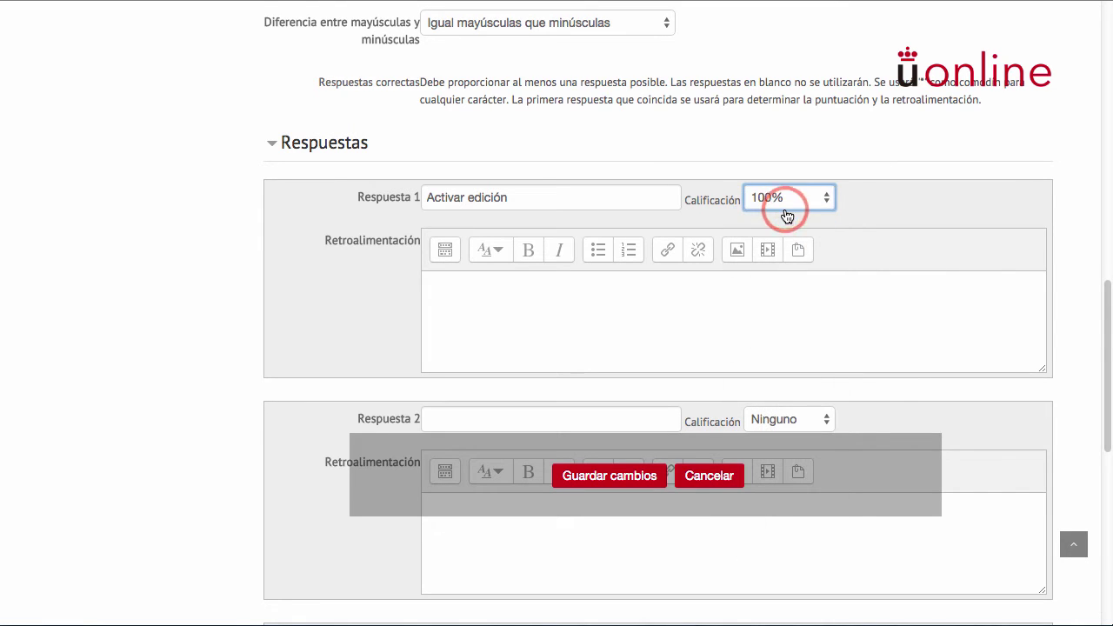
pyautogui.click(608, 305)
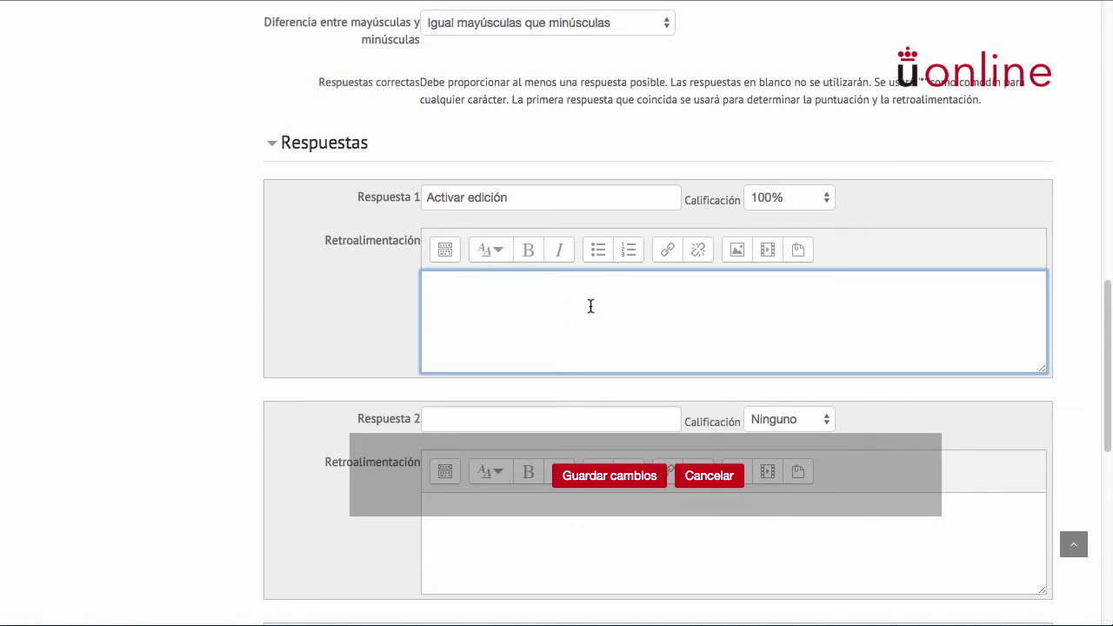
# Fill in Respuesta 2 with the unaccented answer "Activar edicion" and grade it at 50%
pyautogui.scroll(-5, 591, 311)
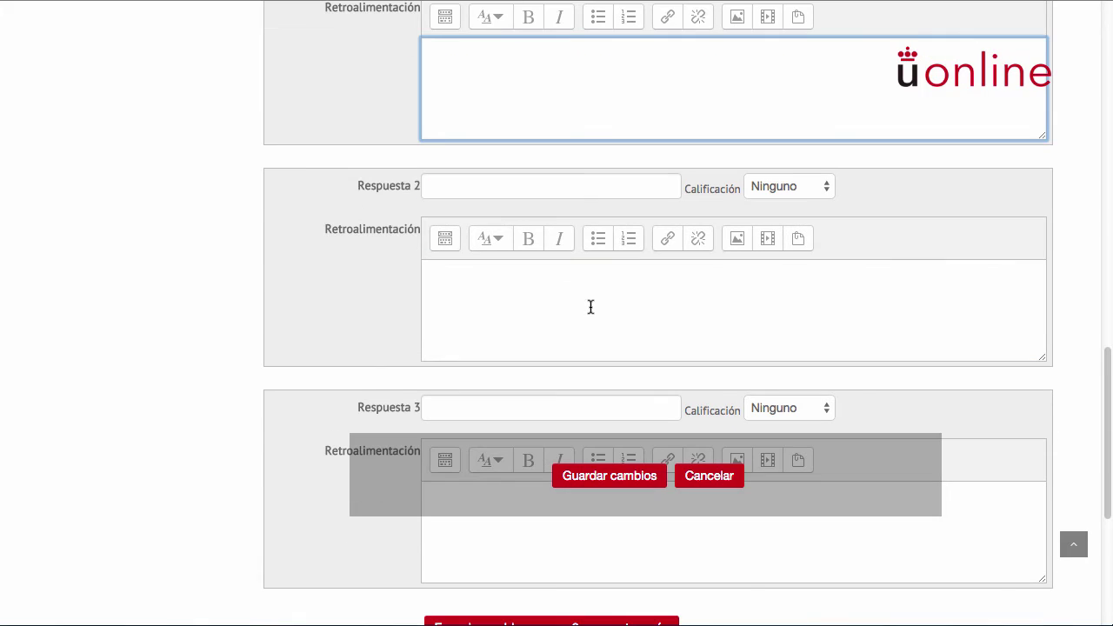
pyautogui.click(468, 191)
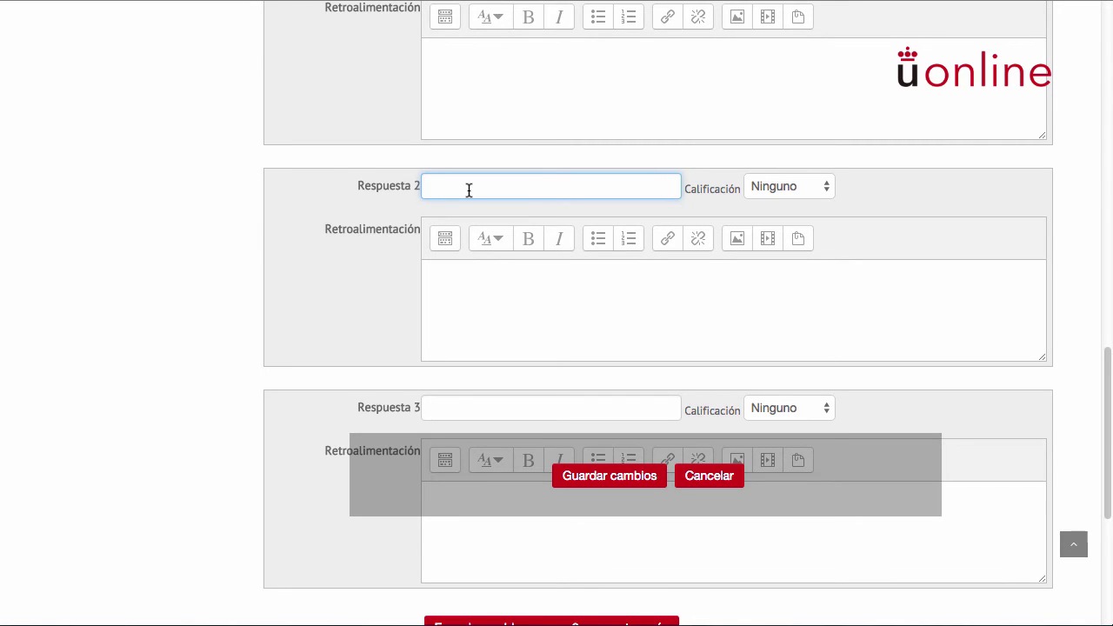
pyautogui.write('Activar edicion')
pyautogui.click(771, 193)
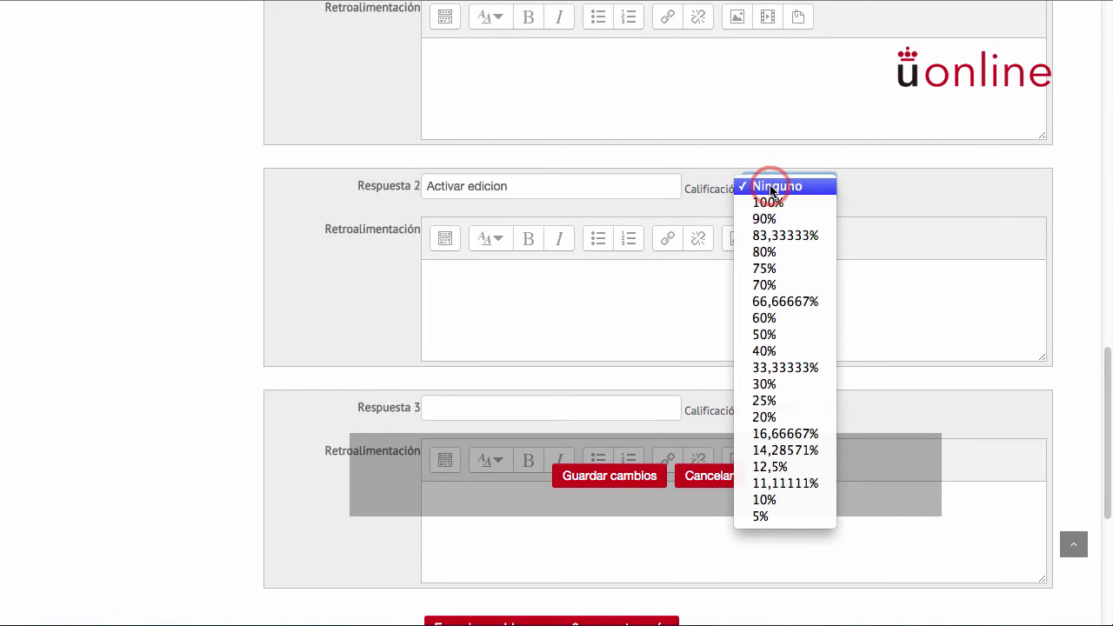
pyautogui.click(770, 334)
# Enter the feedback "La respuesta correcta pero no esta bien escrita" for Respuesta 2
pyautogui.click(600, 303)
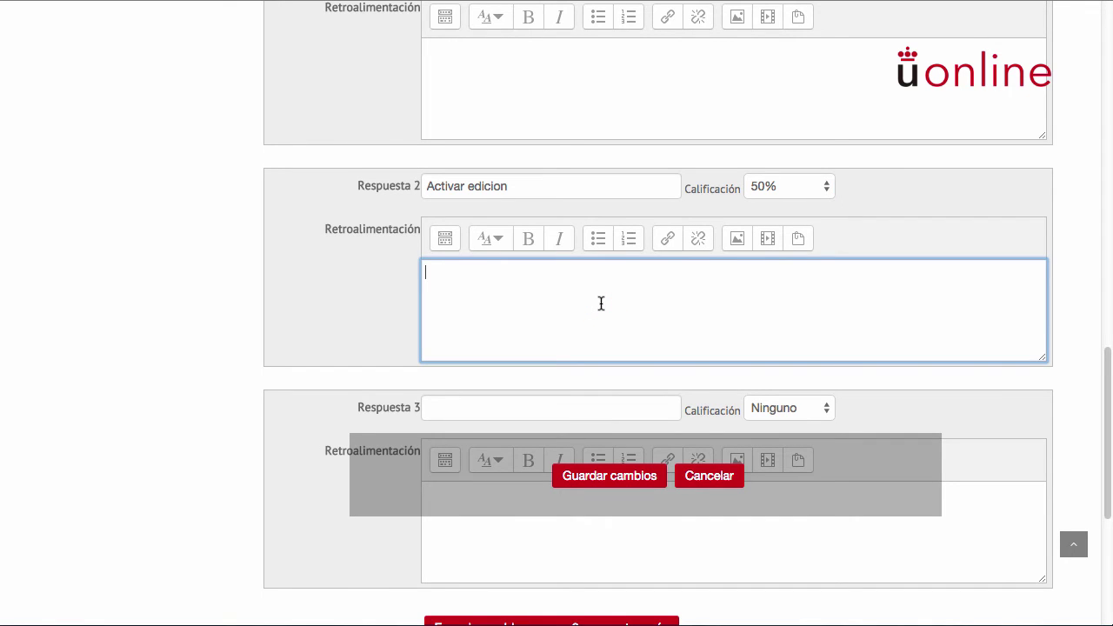
pyautogui.write('La resp')
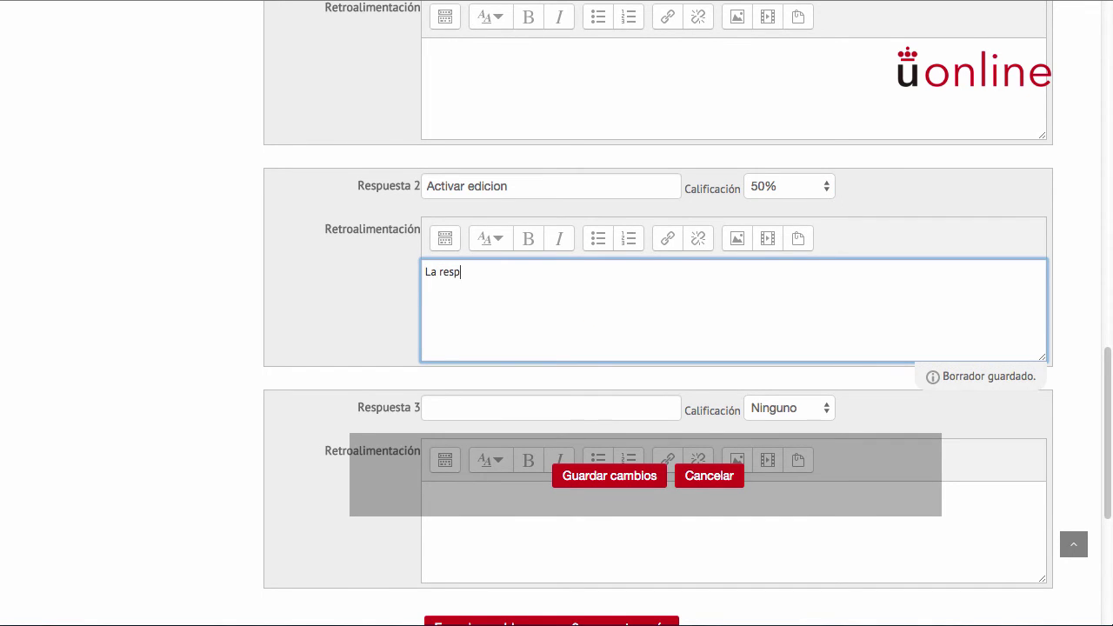
pyautogui.write('uesta correcta pero no es')
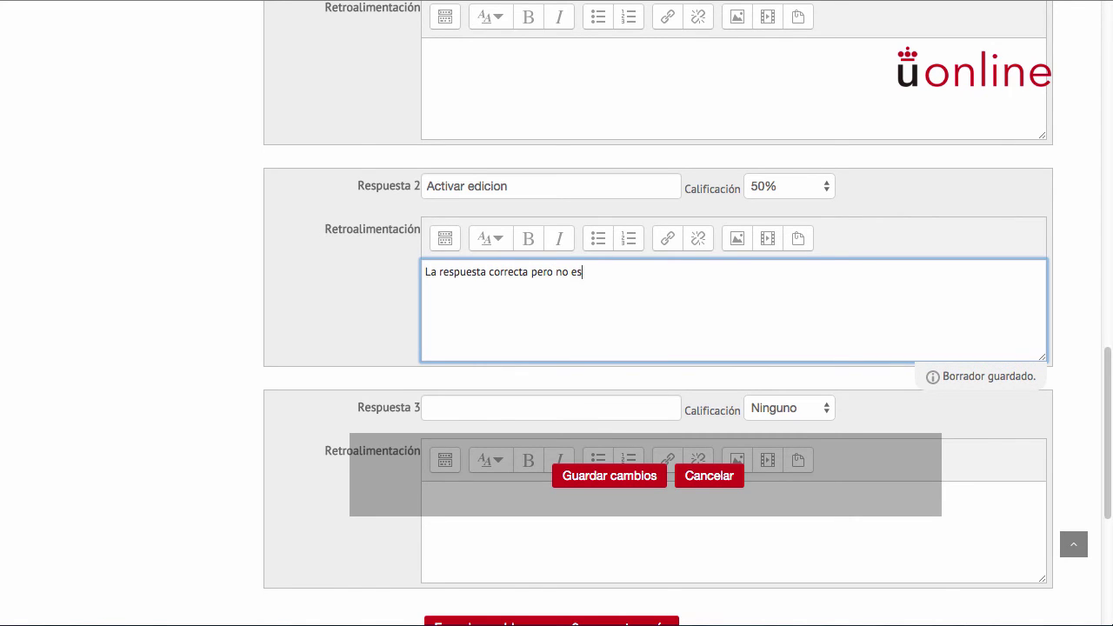
pyautogui.write('ta bien escrita')
# Expand the "Múltiples intentos" section and keep the penalty for each incorrect attempt at 33.33333%
pyautogui.scroll(-5, 592, 270)
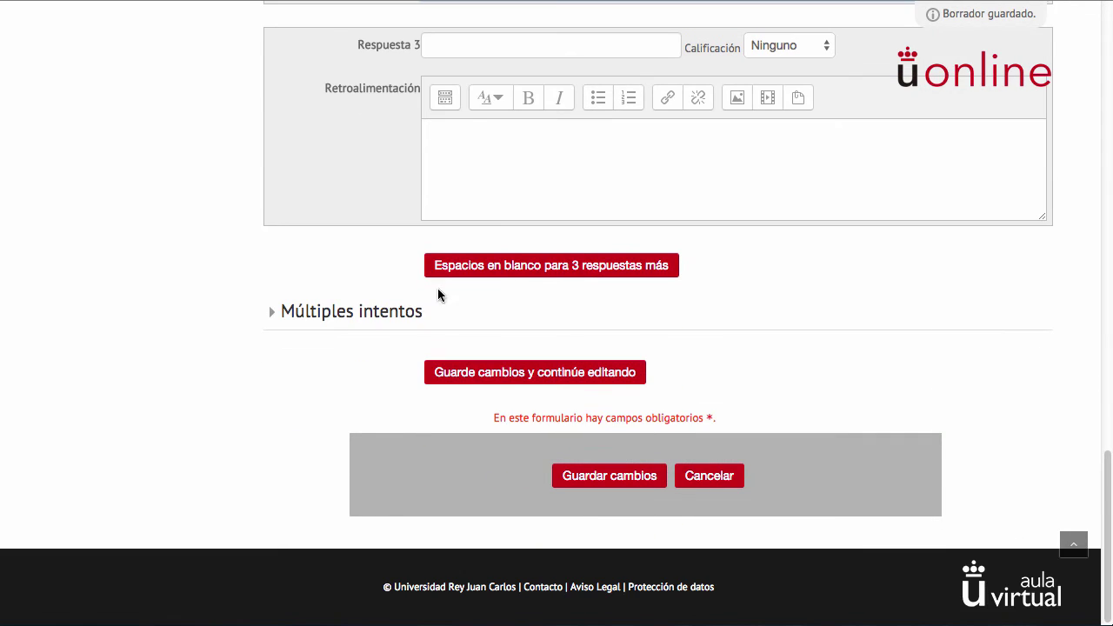
pyautogui.click(373, 311)
pyautogui.scroll(-2, 455, 296)
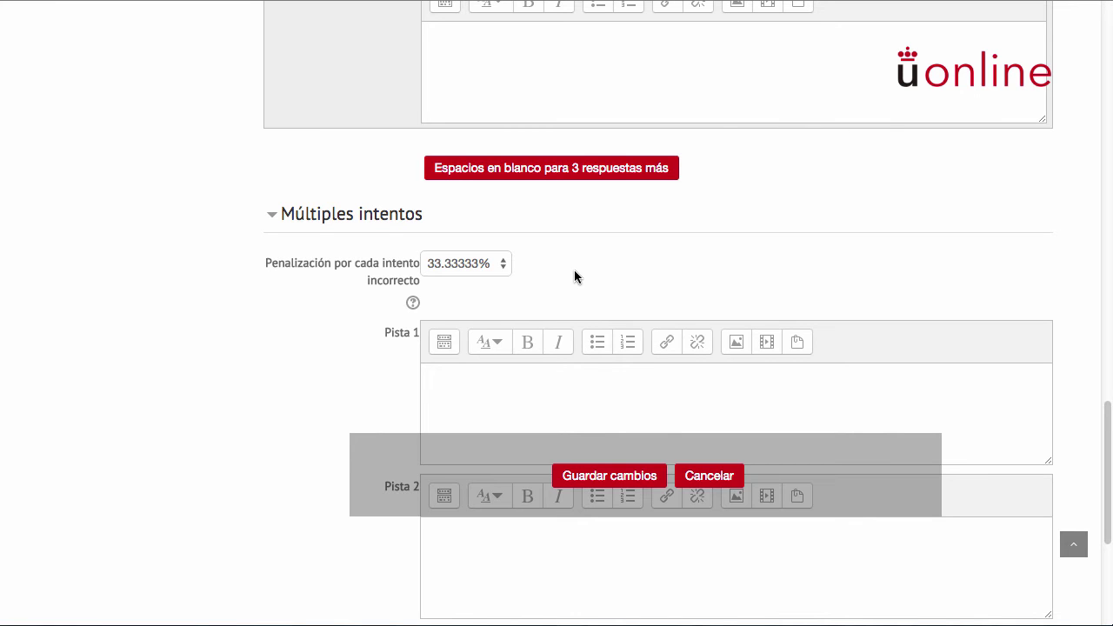
pyautogui.click(474, 266)
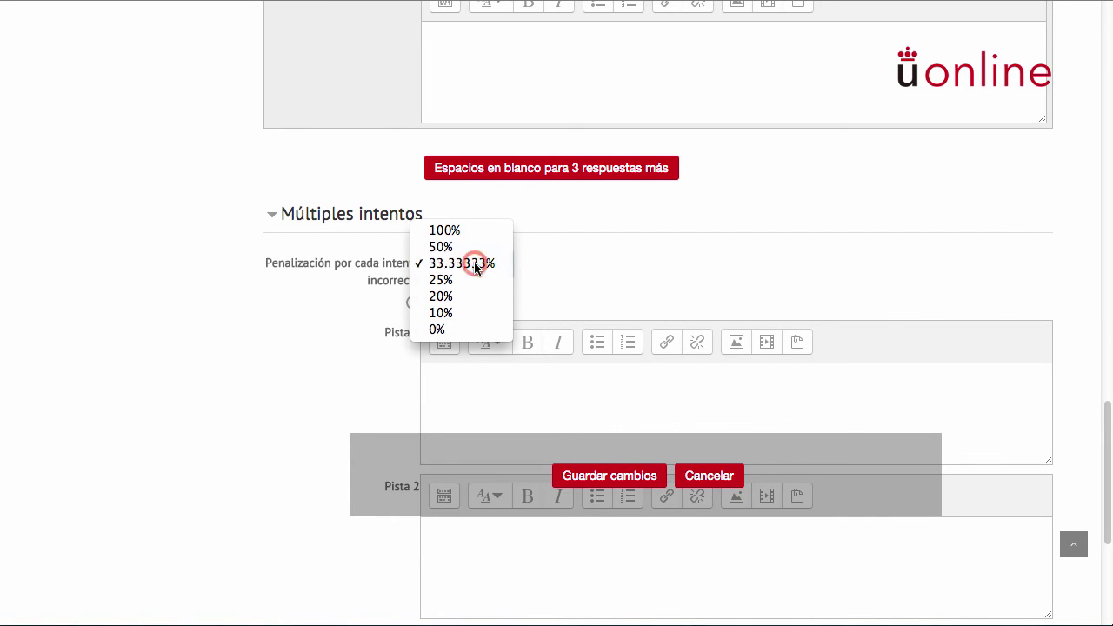
pyautogui.click(475, 264)
# Leave the hints Pista 1 and Pista 2 blank and save the short-answer question
pyautogui.scroll(-3, 476, 262)
pyautogui.click(476, 262)
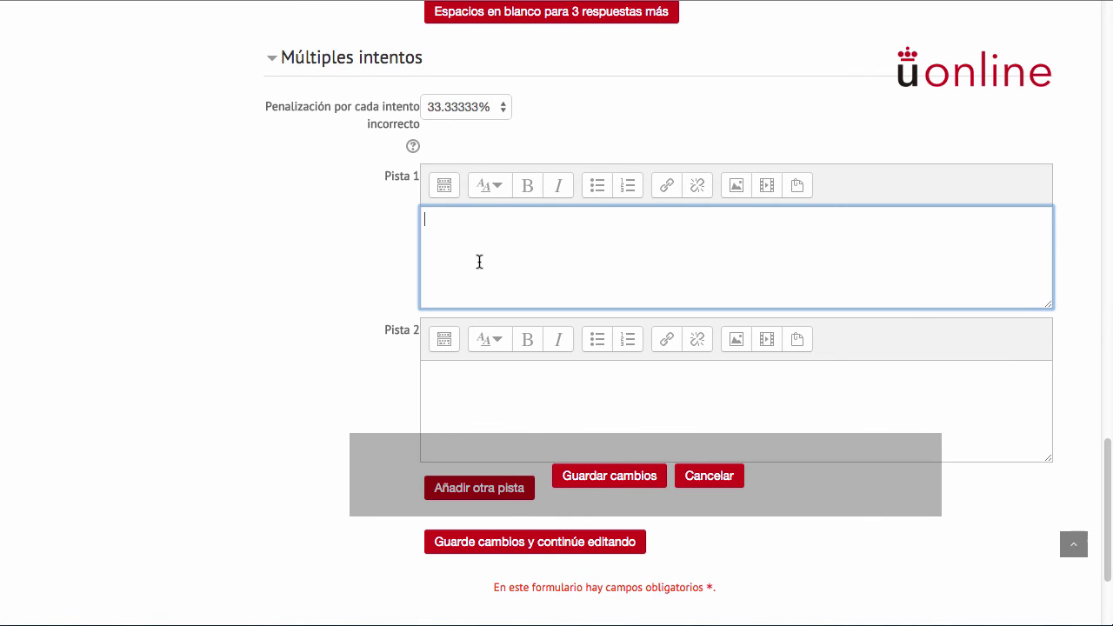
pyautogui.scroll(-4, 479, 262)
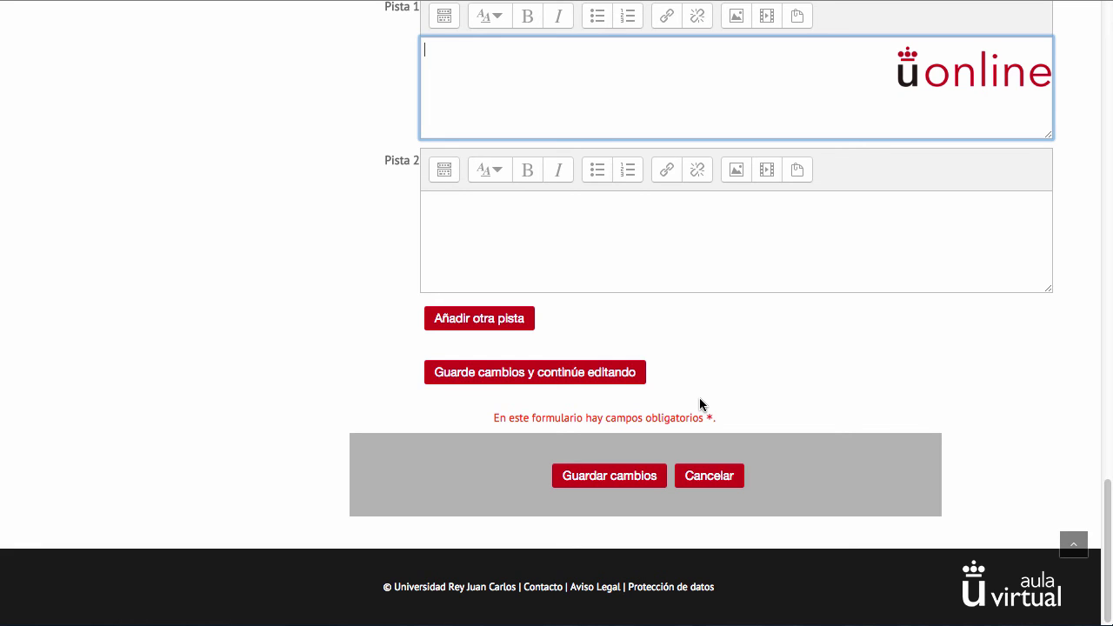
pyautogui.click(598, 484)
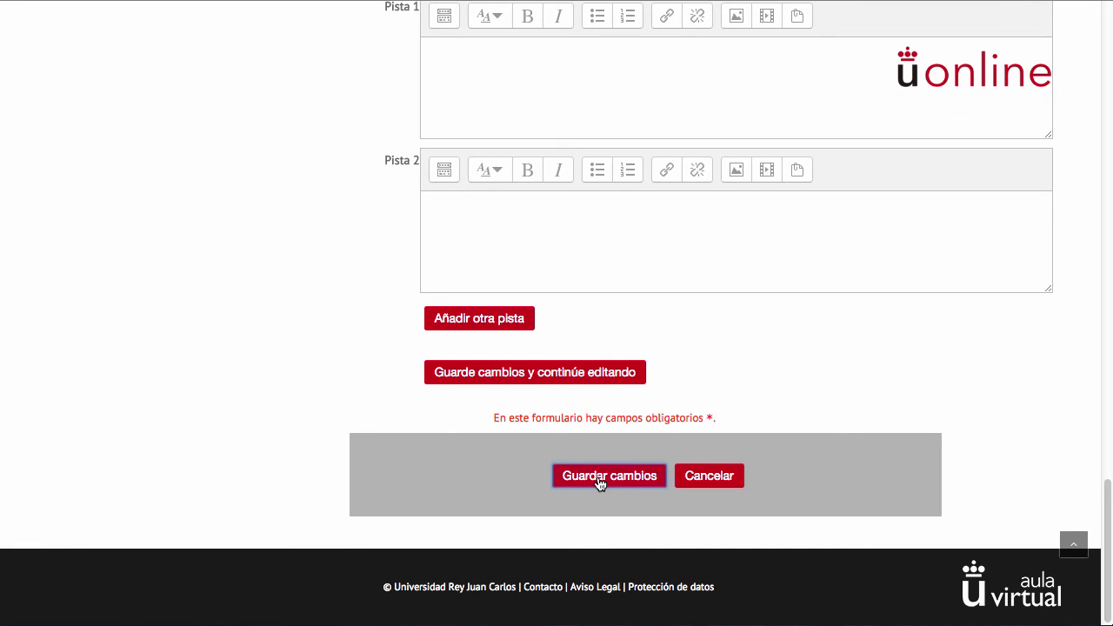